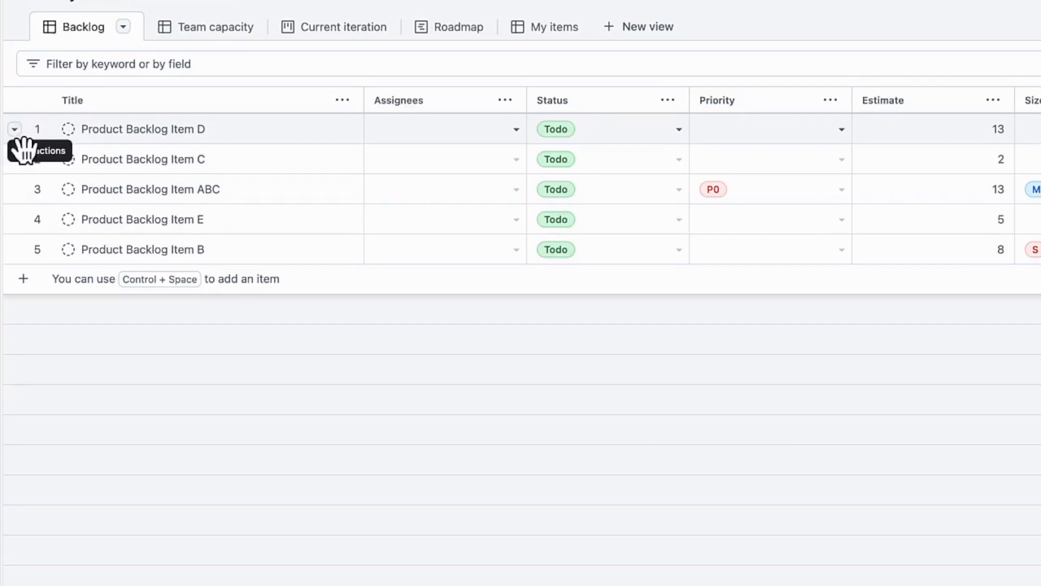
- Try to convert the draft Product Backlog Item D to an issue
left_click(14, 130)
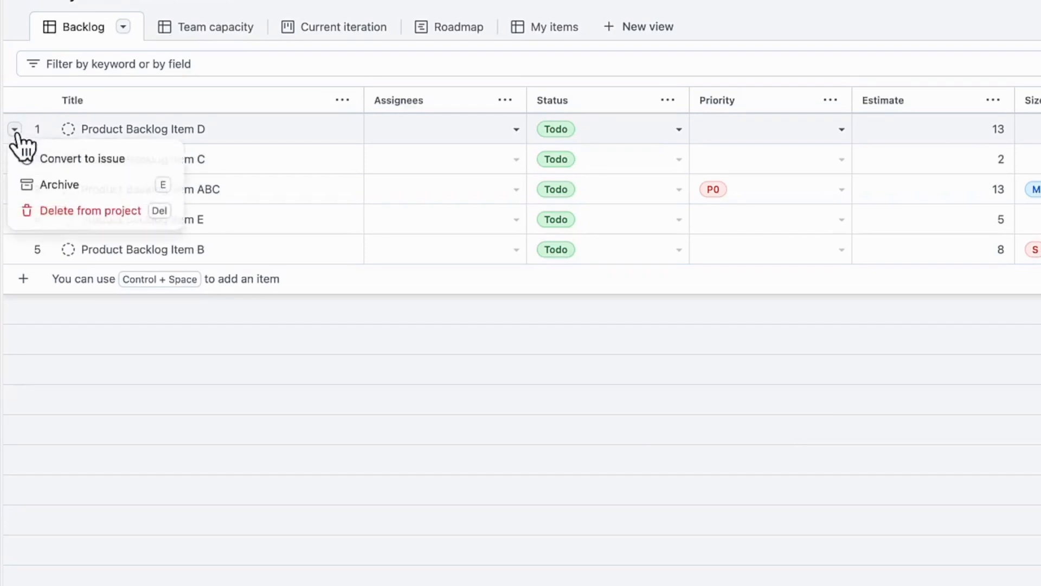
left_click(173, 160)
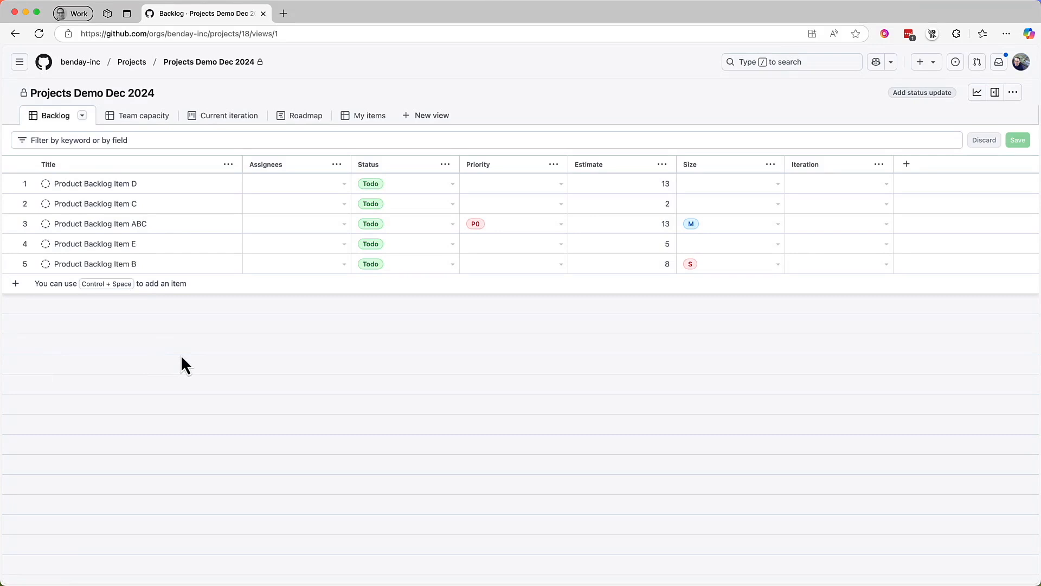
- Open the benday-inc organization page in a new browser tab and switch to it
right_click(87, 65)
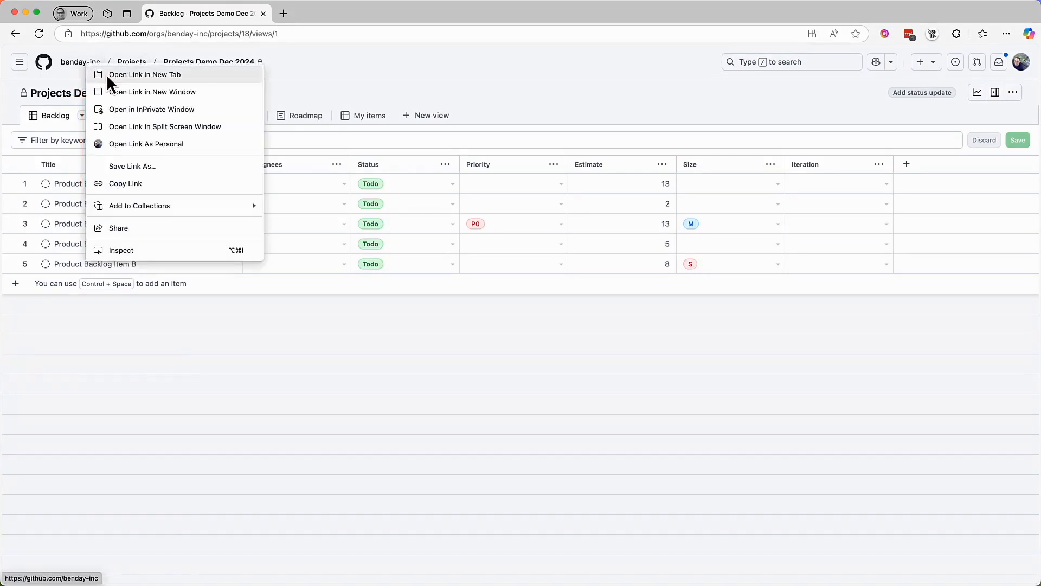
left_click(108, 75)
left_click(358, 15)
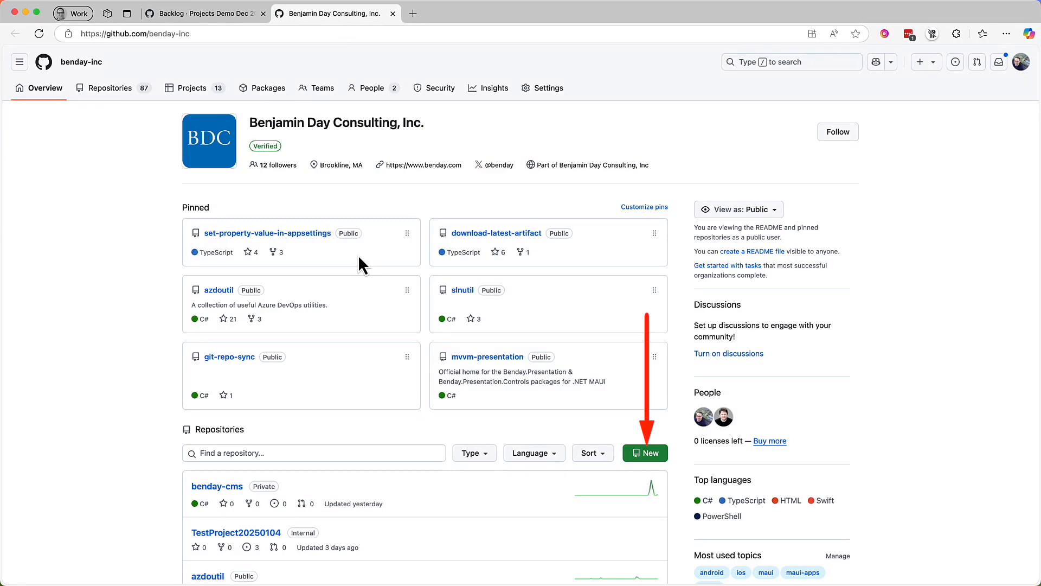
- Create a new repository in the benday-inc organization with the copied name Projects Demo Dec 2024
left_click(657, 457)
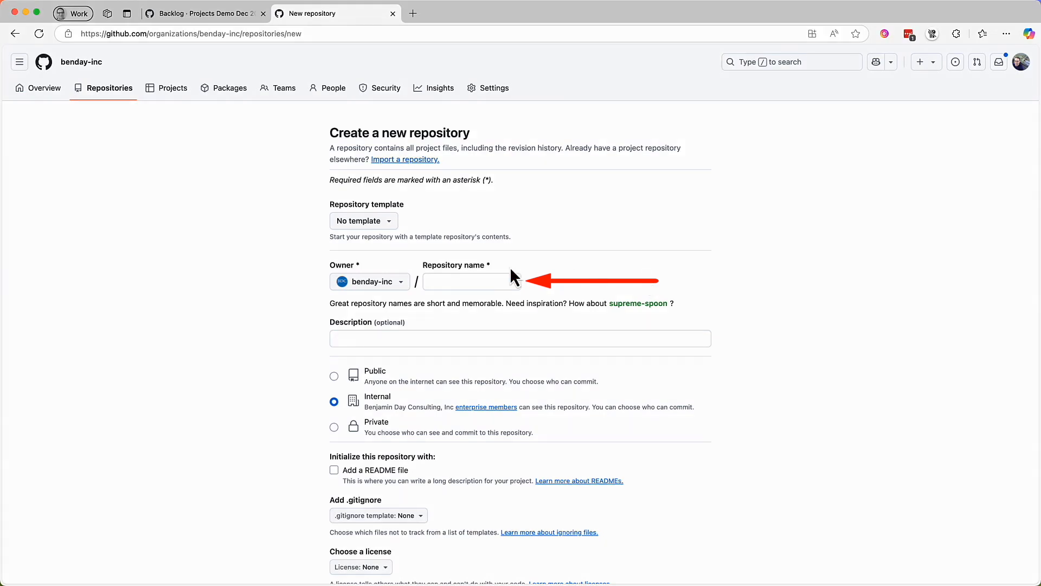
left_click(465, 282)
type("Projects Demo Dec 2024")
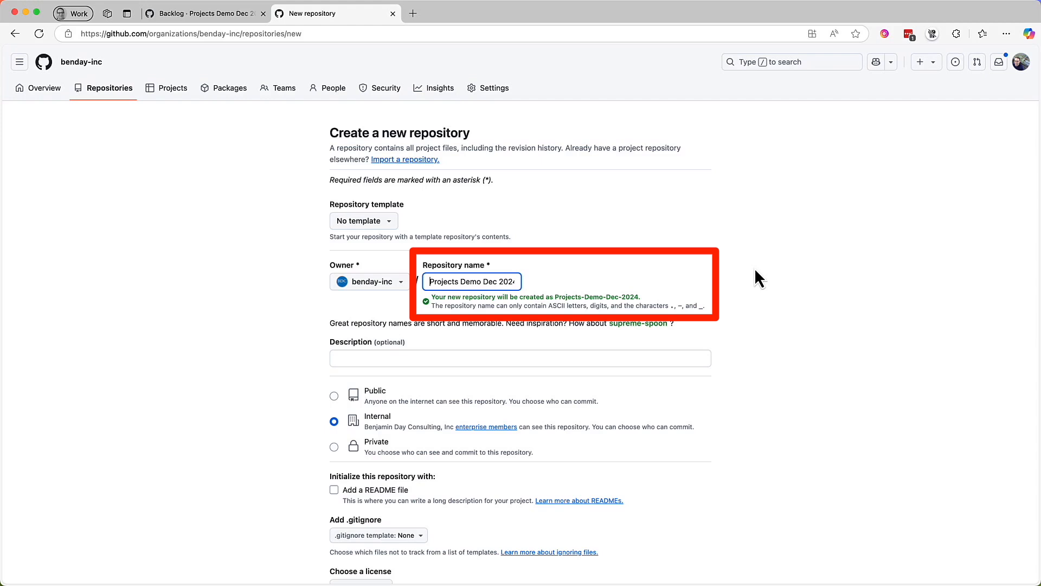
scroll(755, 270, "down", 1)
scroll(755, 271, "down", 5)
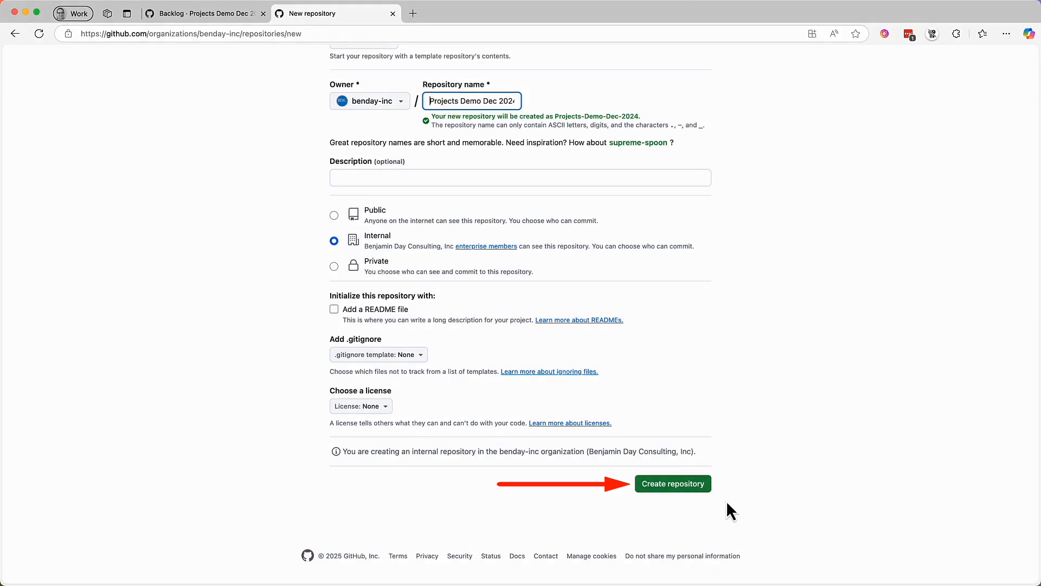
left_click(679, 490)
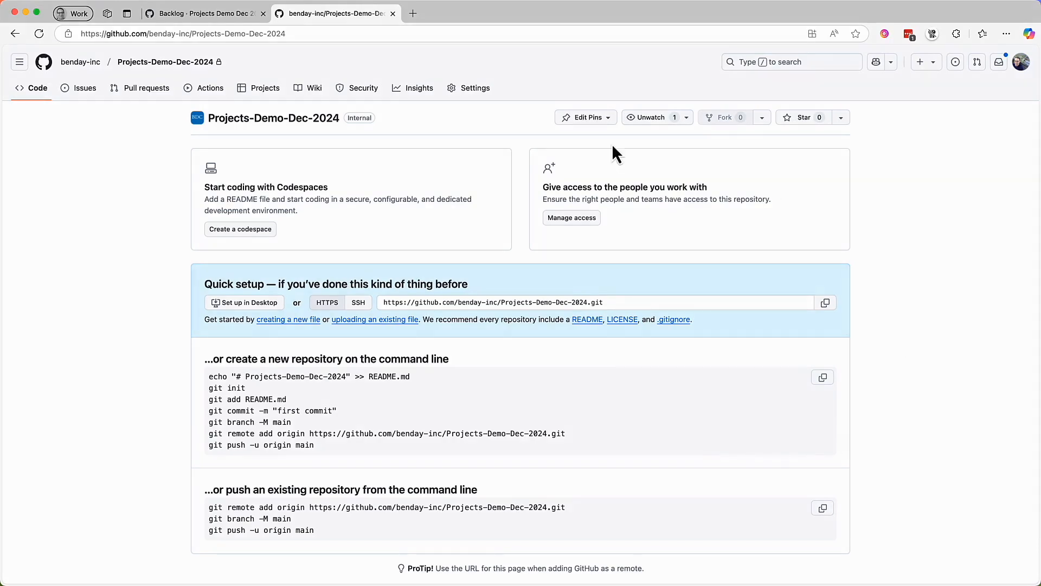
- Return to the project backlog and convert Product Backlog Item D to an issue in the Projects-Demo-Dec-2024 repository
left_click(213, 14)
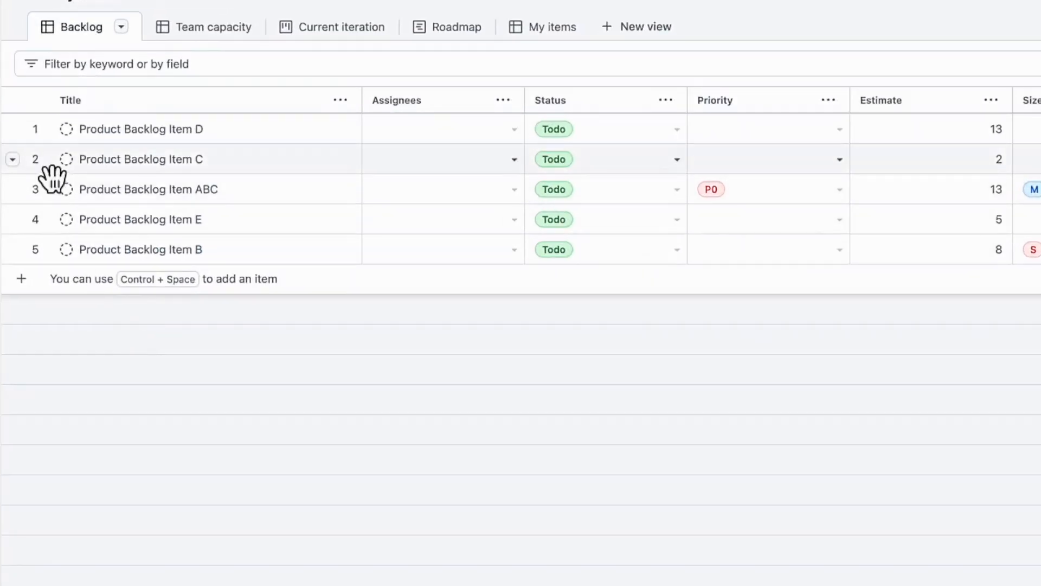
left_click(13, 130)
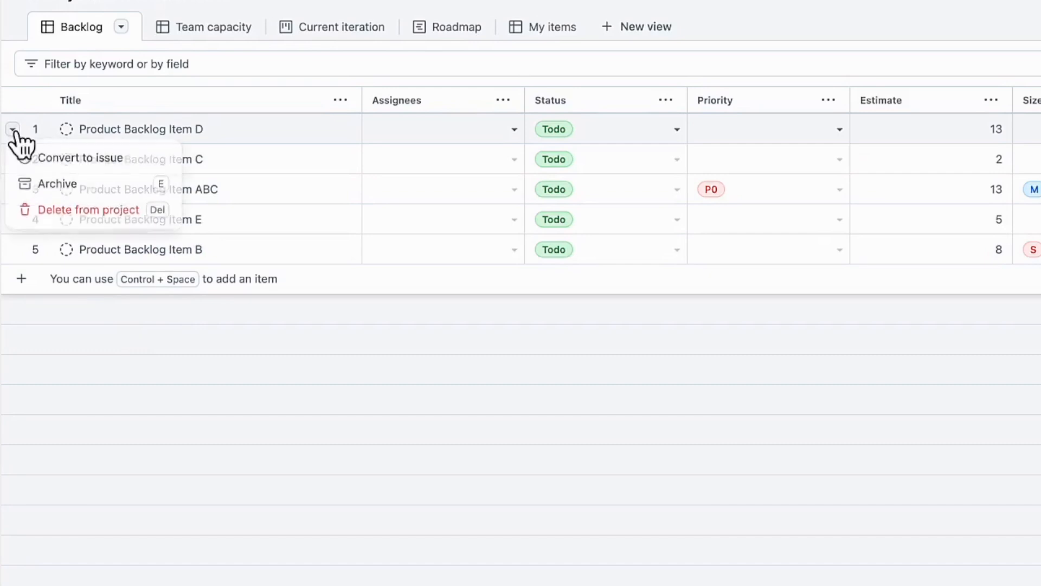
left_click(145, 161)
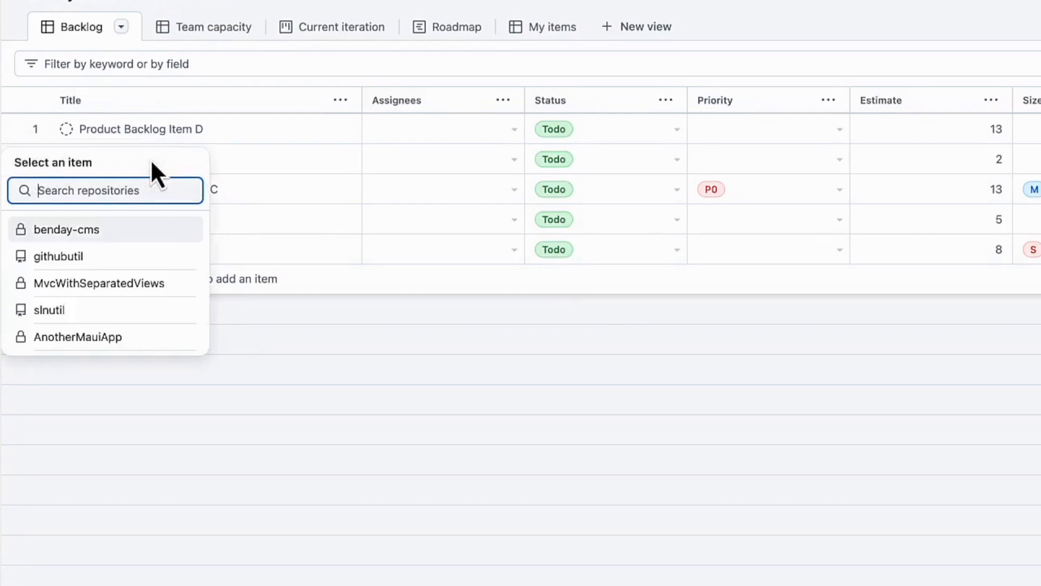
type("projects")
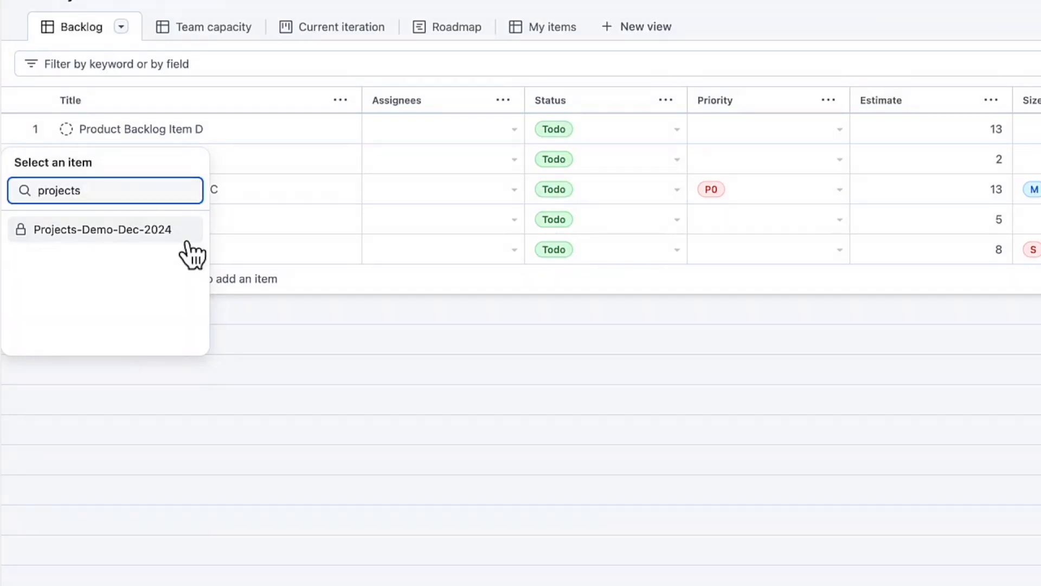
left_click(188, 239)
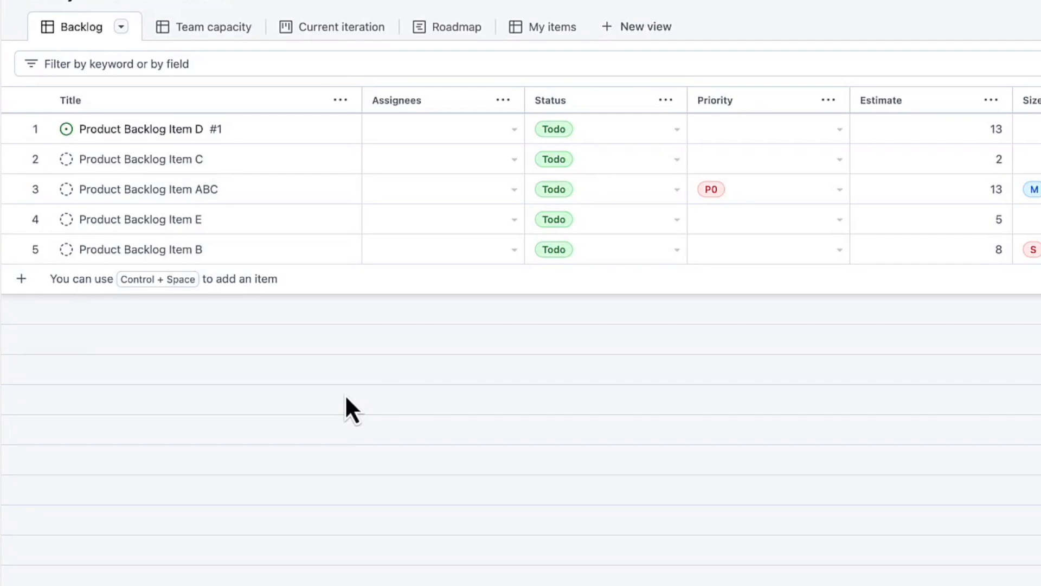
- Convert Product Backlog Item C to an issue in the Projects-Demo-Dec-2024 repository
left_click(12, 158)
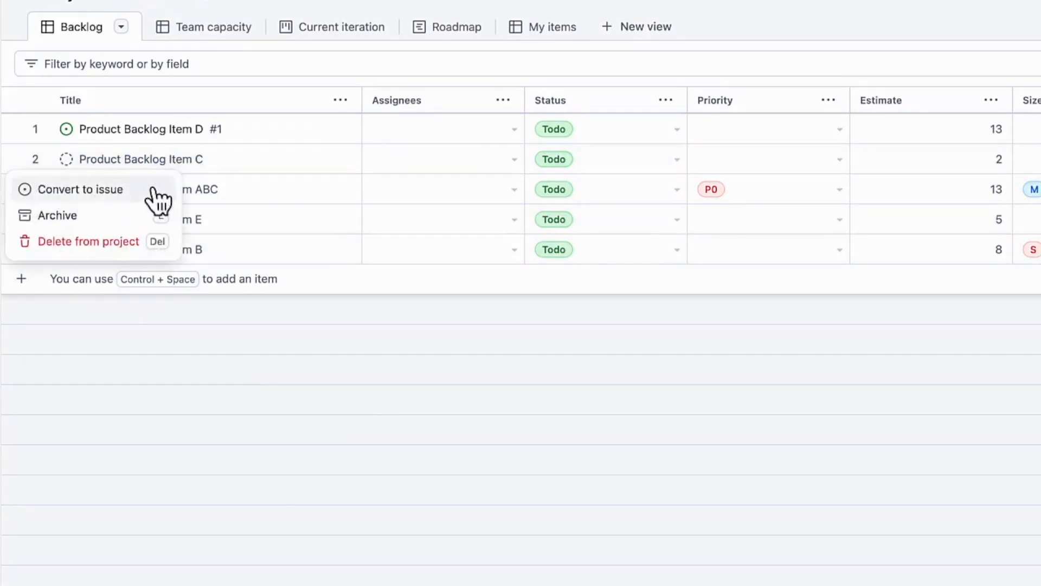
left_click(145, 191)
type("pro")
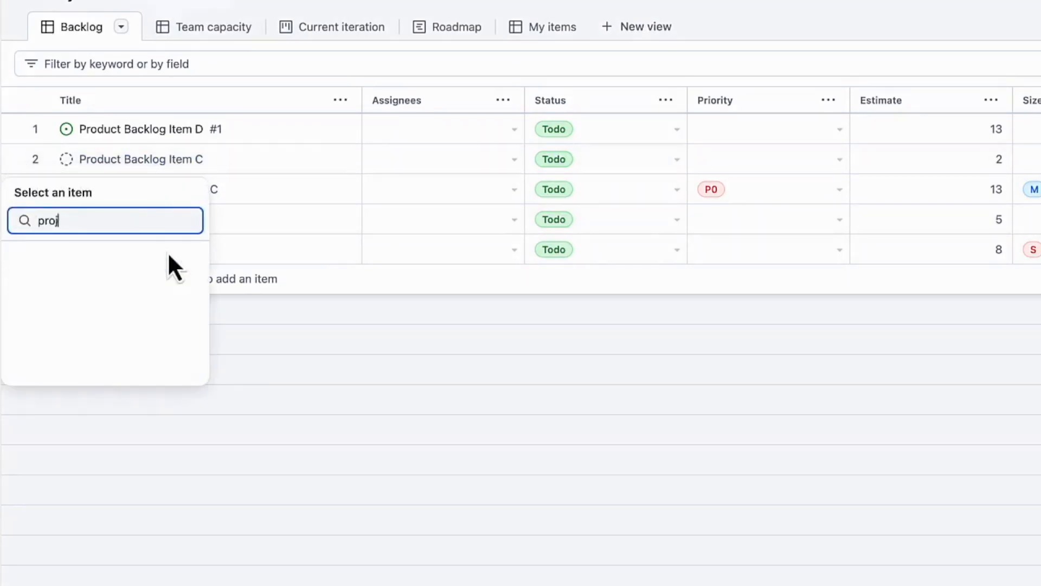
type("je")
left_click(153, 313)
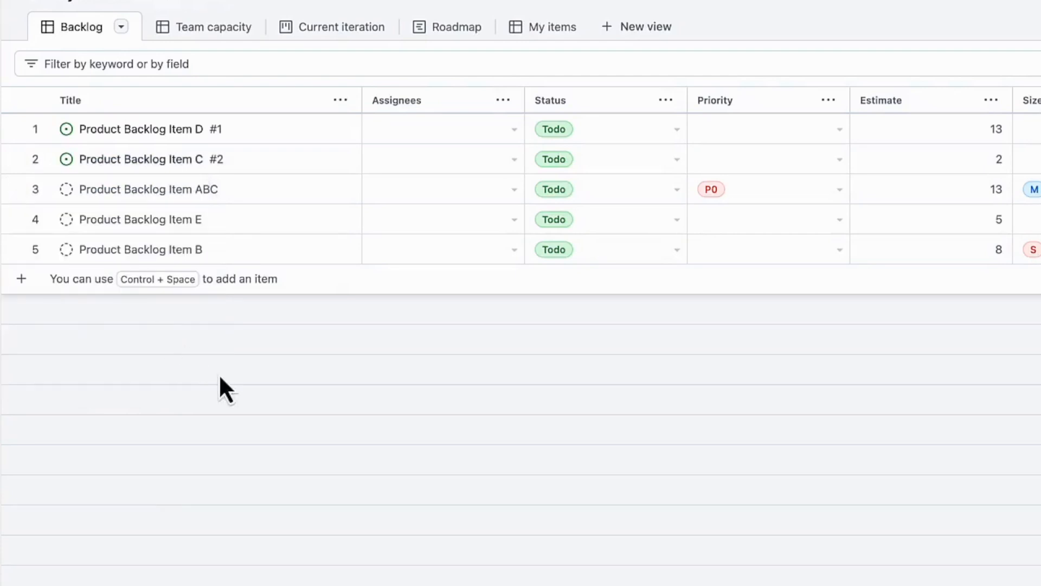
- Convert Product Backlog Item ABC to an issue in the Projects-Demo-Dec-2024 repository
left_click(103, 195)
left_click(103, 250, "shift")
left_click(11, 189)
left_click(159, 233)
type("projects")
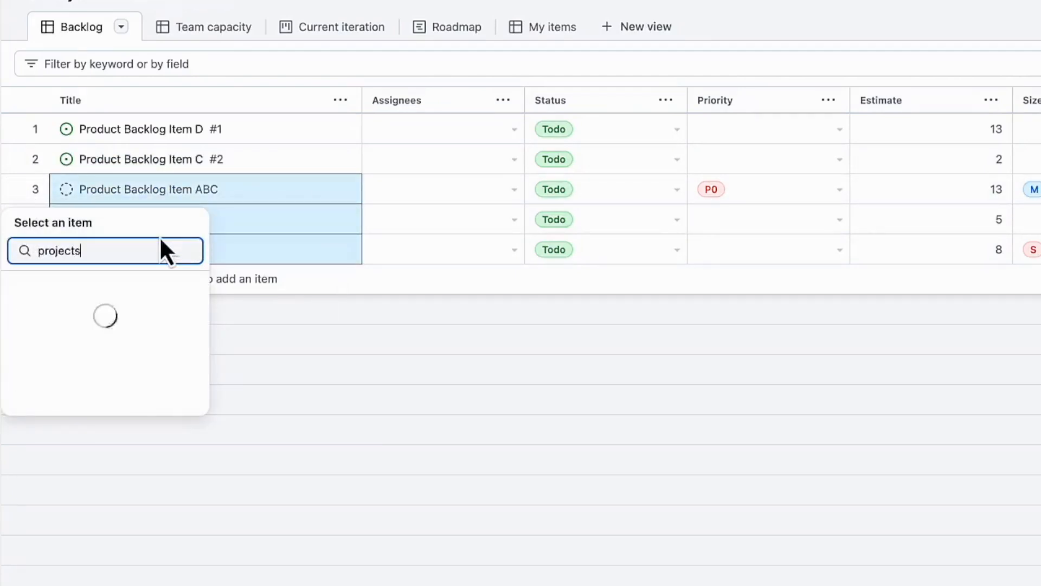
left_click(163, 293)
- Convert Product Backlog Items E and B to issues in the Projects-Demo-Dec-2024 repository
left_click(12, 219)
left_click(179, 265)
left_click(142, 317)
left_click(12, 249)
left_click(54, 278)
left_click(190, 350)
left_click(367, 408)
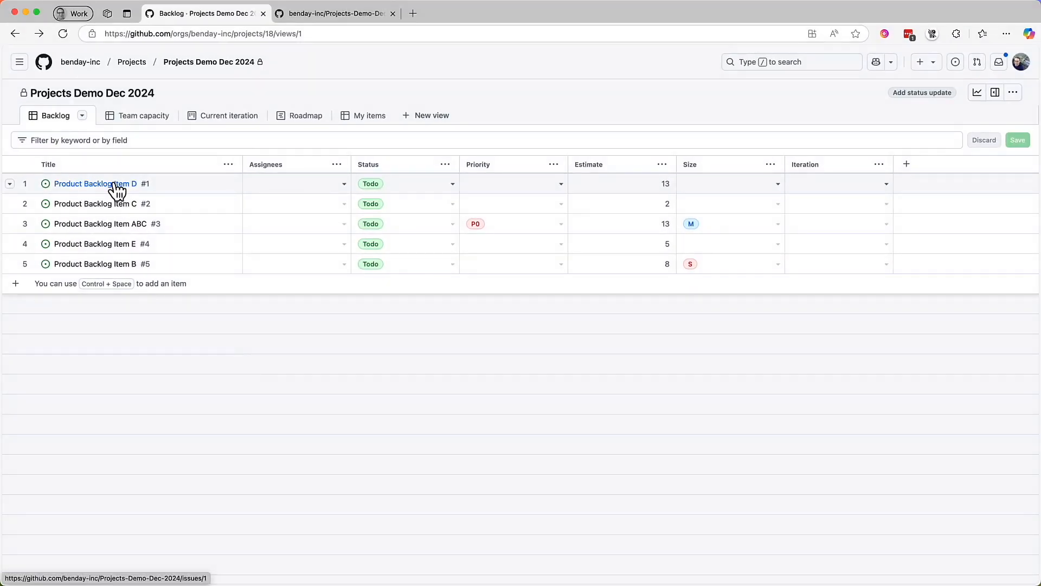
- Set the issue type of Product Backlog Item D to User Story in its details and return to the backlog
left_click(114, 184)
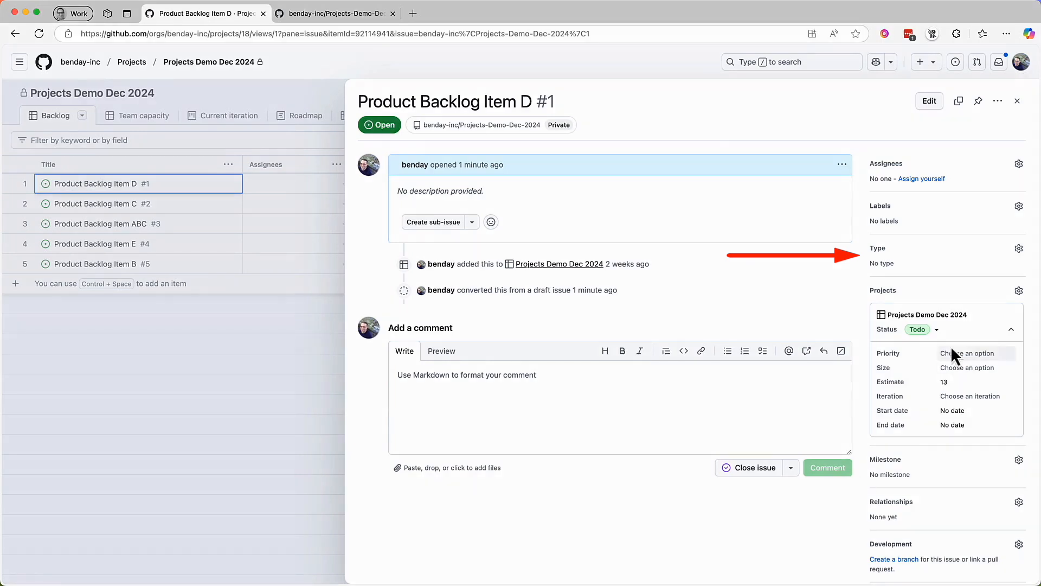
left_click(1019, 249)
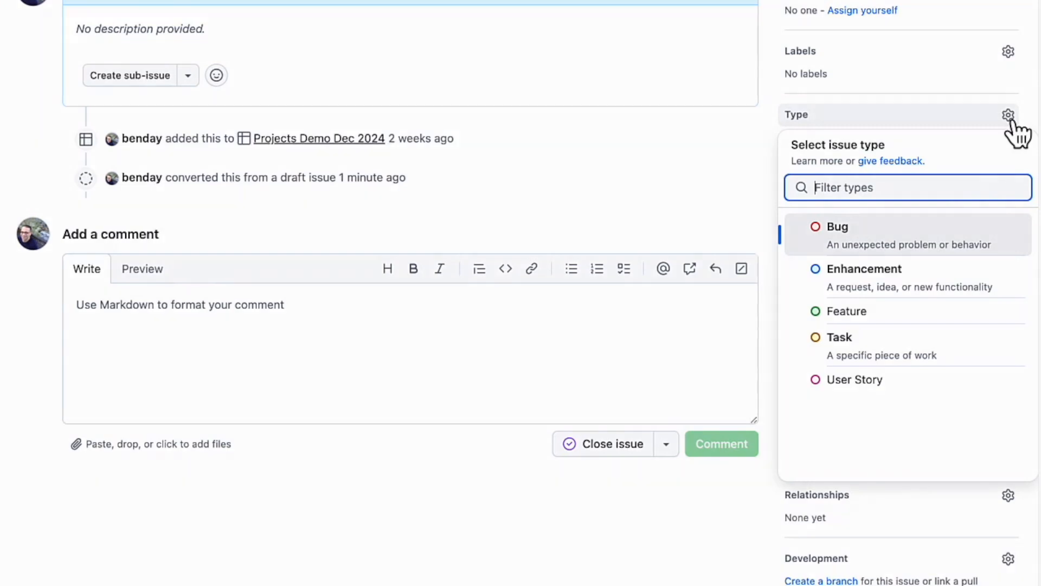
left_click(909, 386)
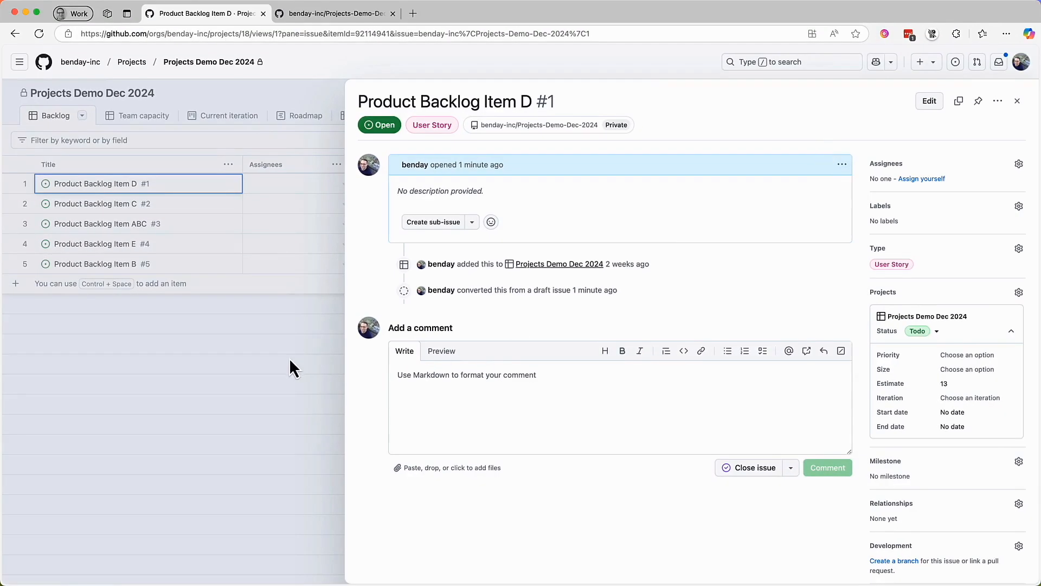
left_click(289, 358)
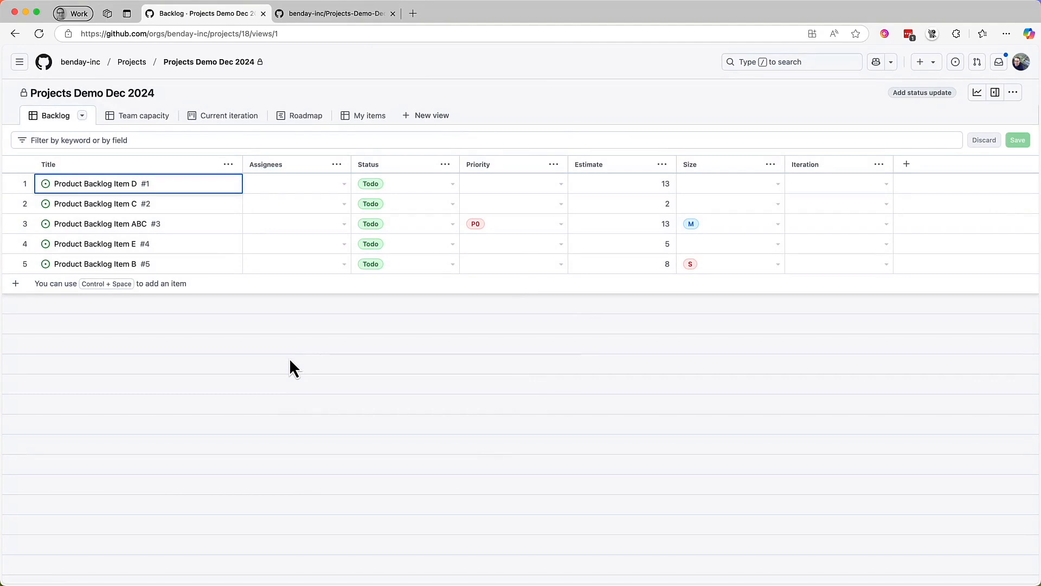
- Show the Type field in the Backlog view, place it directly after Title, and save the view
left_click(81, 116)
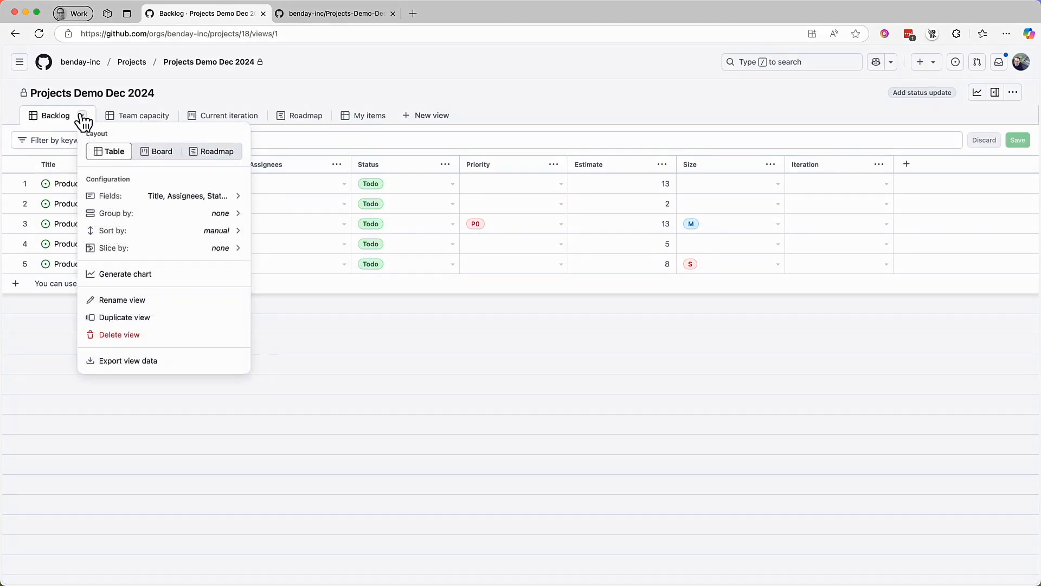
left_click(239, 198)
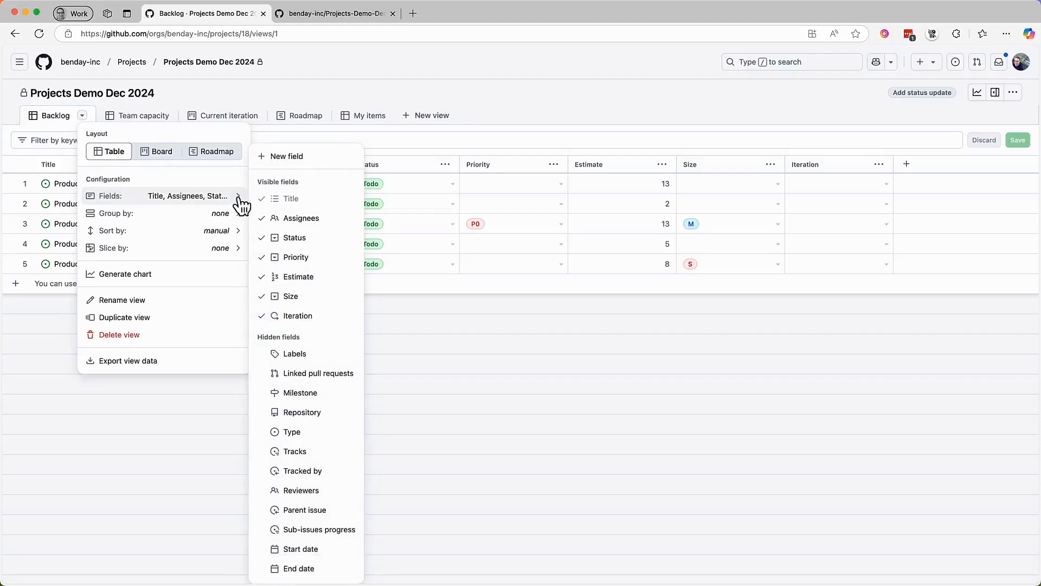
left_click(313, 437)
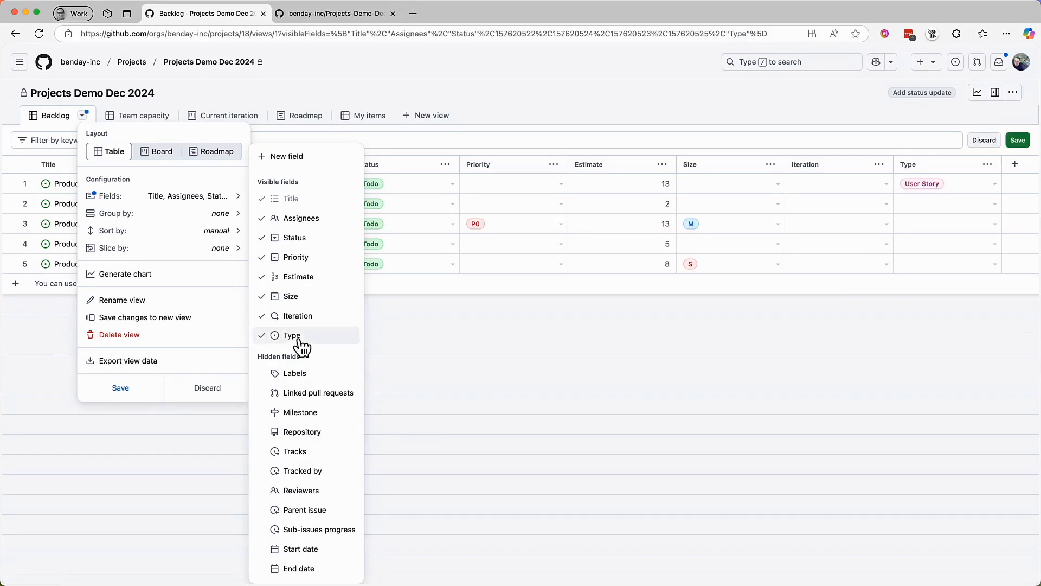
left_click_drag(297, 343, 320, 219)
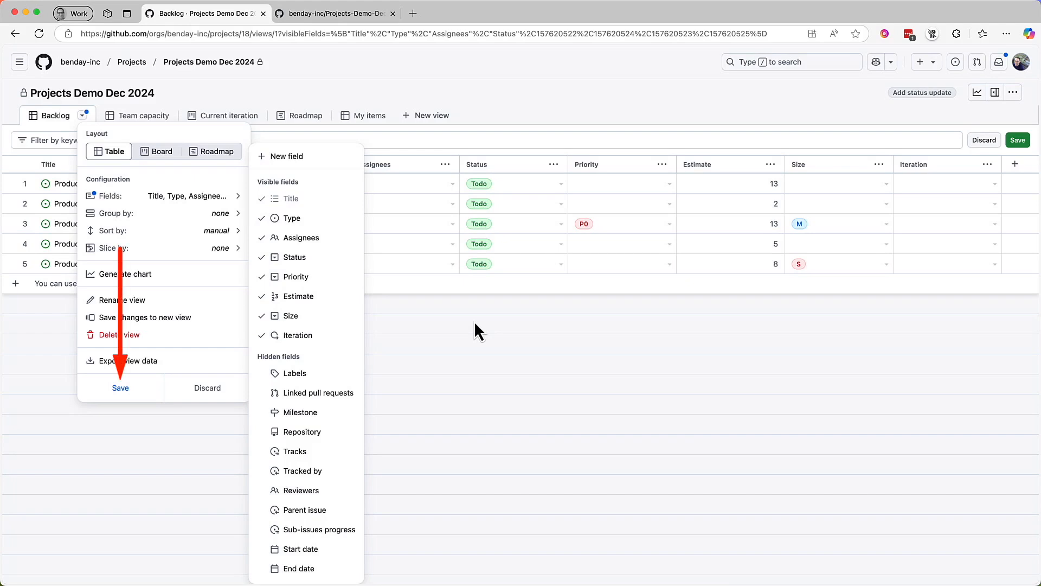
left_click(121, 388)
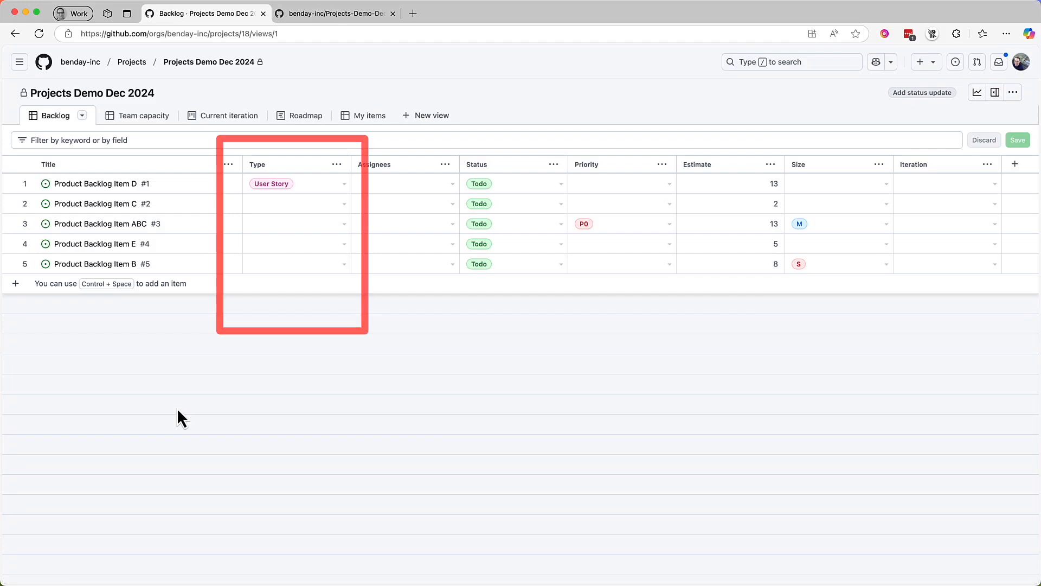
- Set the type of Product Backlog Items C and ABC to User Story and fill that value down to items E and B
left_click(344, 204)
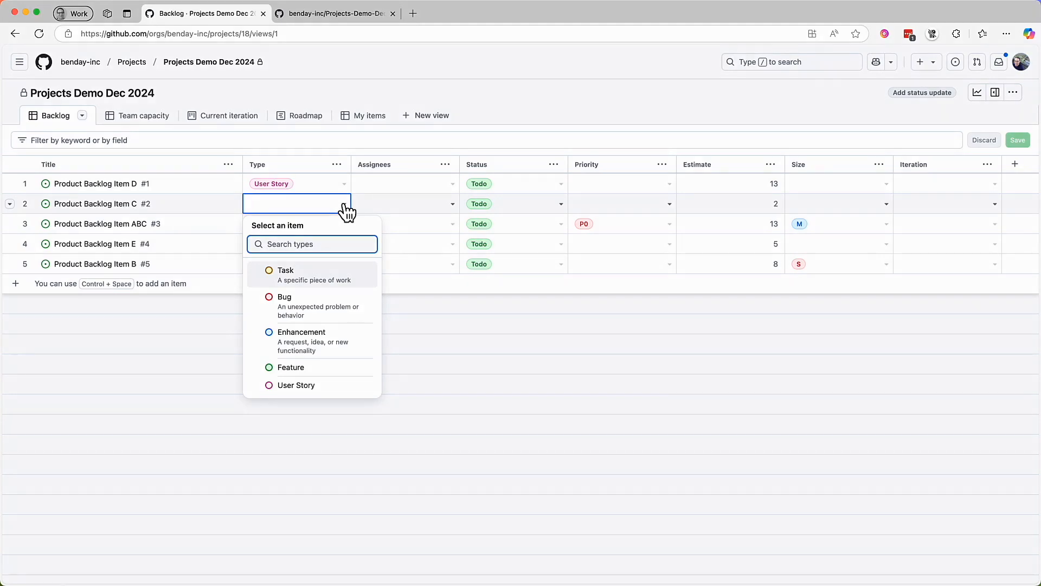
left_click(308, 387)
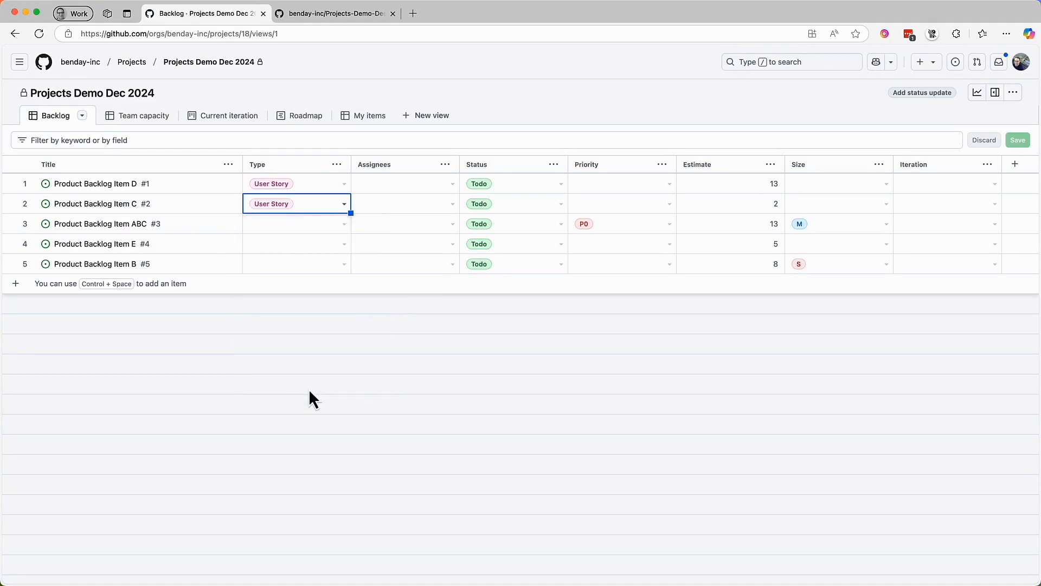
left_click(332, 230)
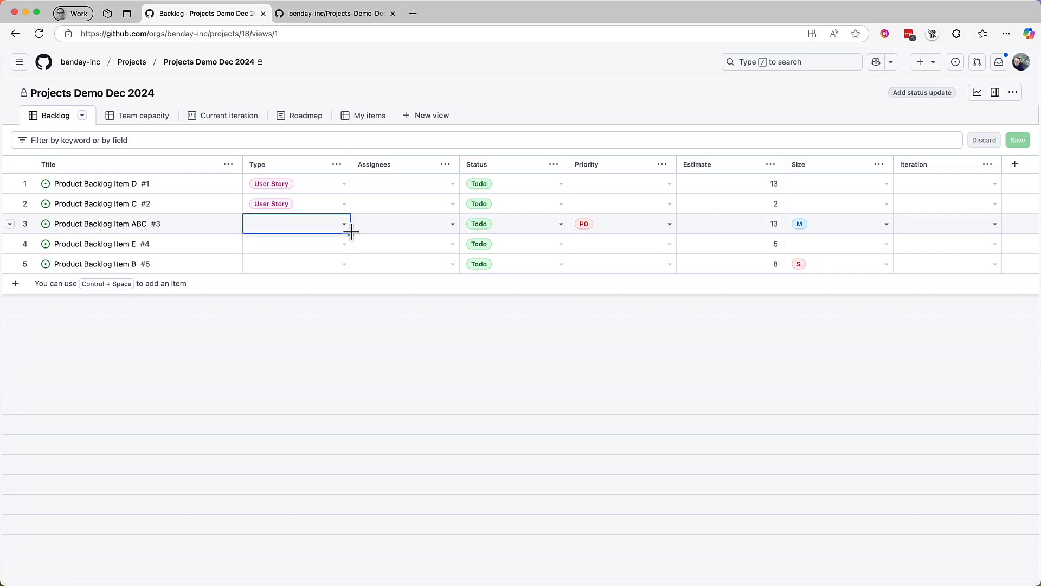
mouse_move(351, 231)
left_mouse_down()
mouse_move(349, 272)
mouse_move(344, 232)
left_mouse_up()
left_click(345, 225)
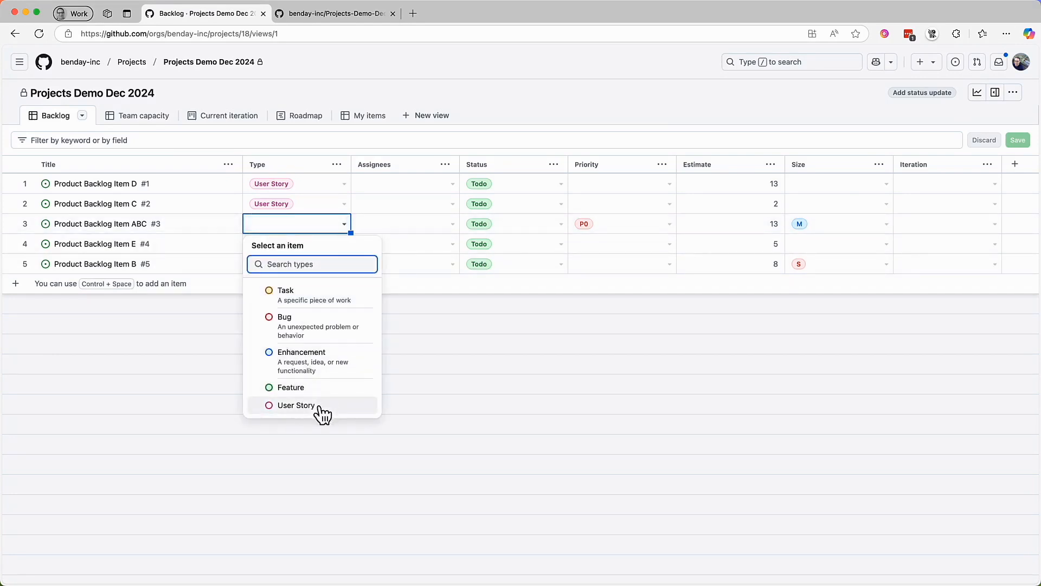
left_click(296, 406)
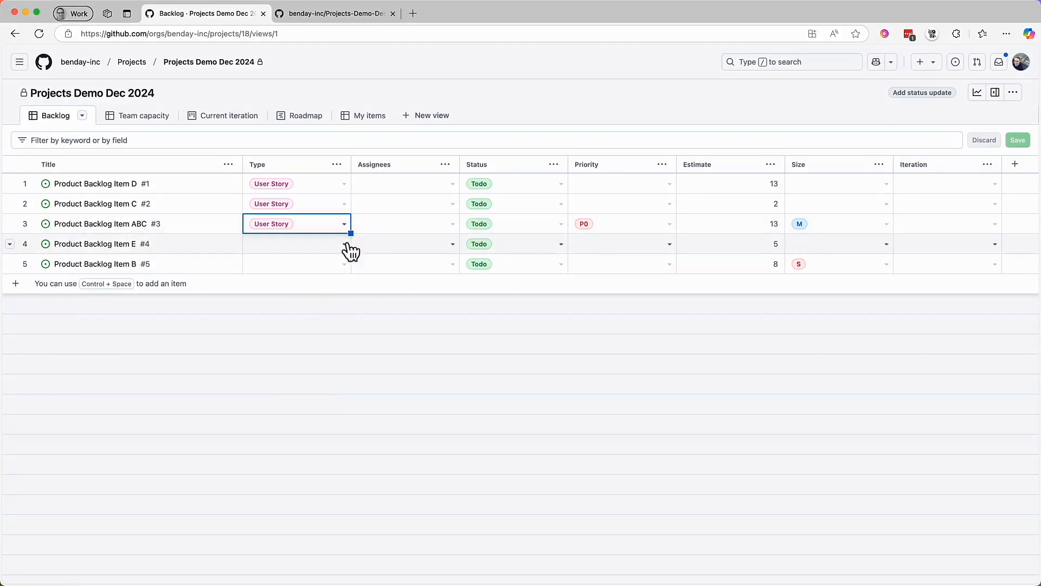
left_click_drag(349, 232, 349, 267)
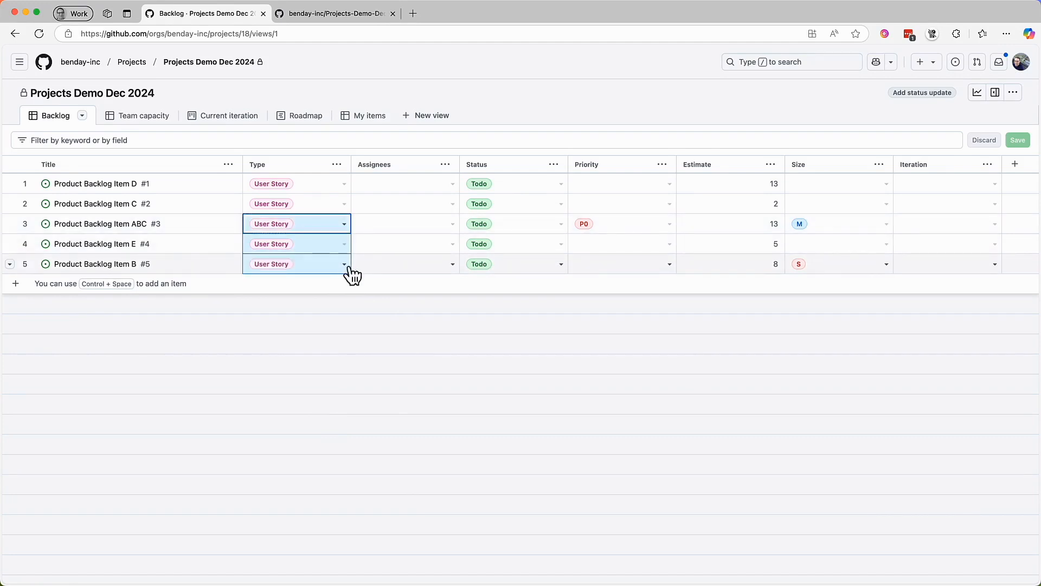
left_click(369, 366)
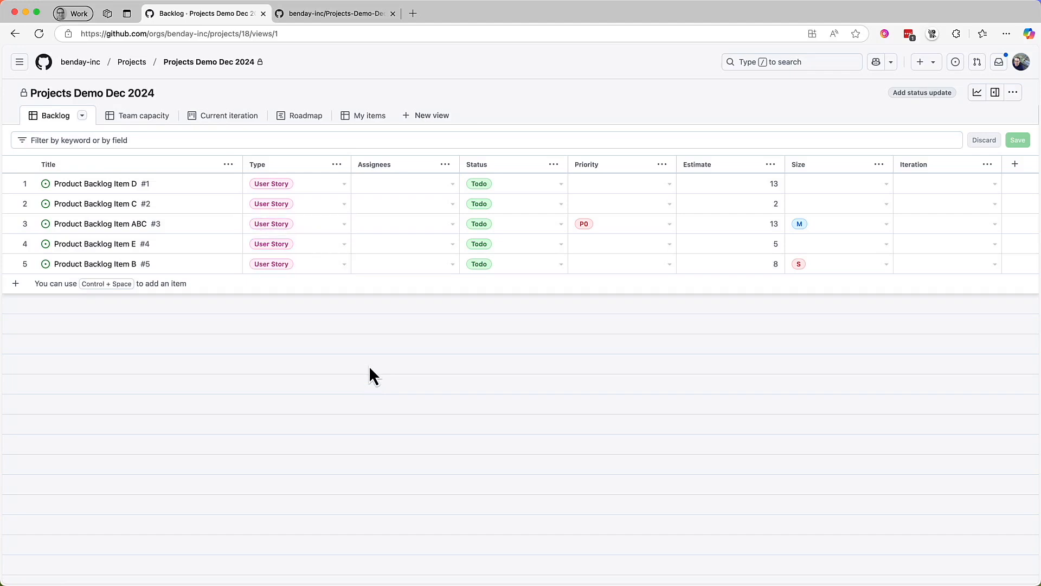